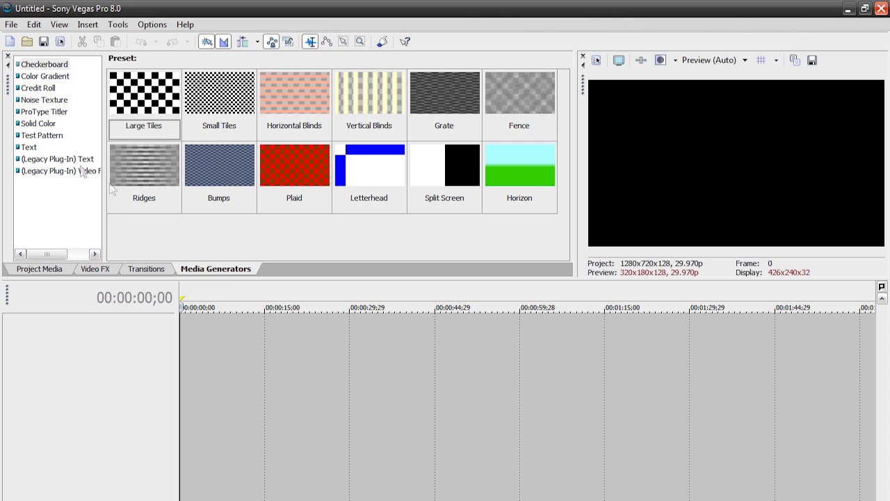
Step: Add the Blood Cells noise texture preset to the timeline
left_click(51, 101)
scroll(544, 116, "down", 3)
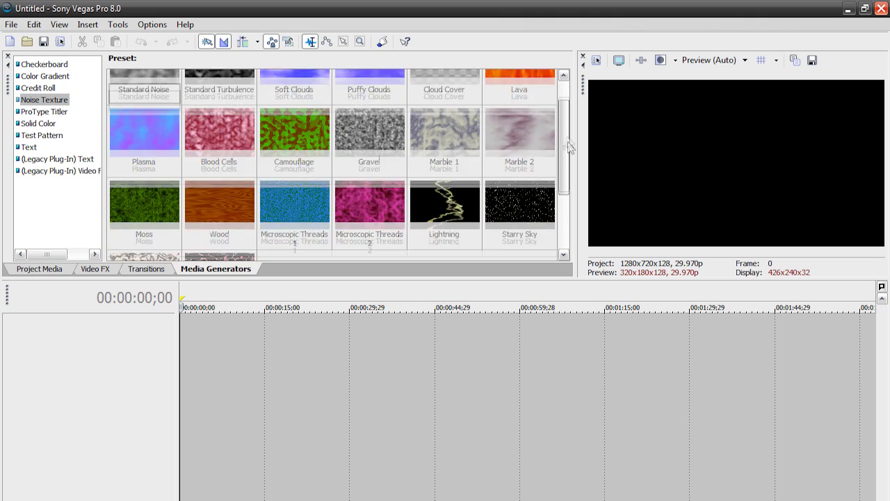
scroll(487, 139, "up", 3)
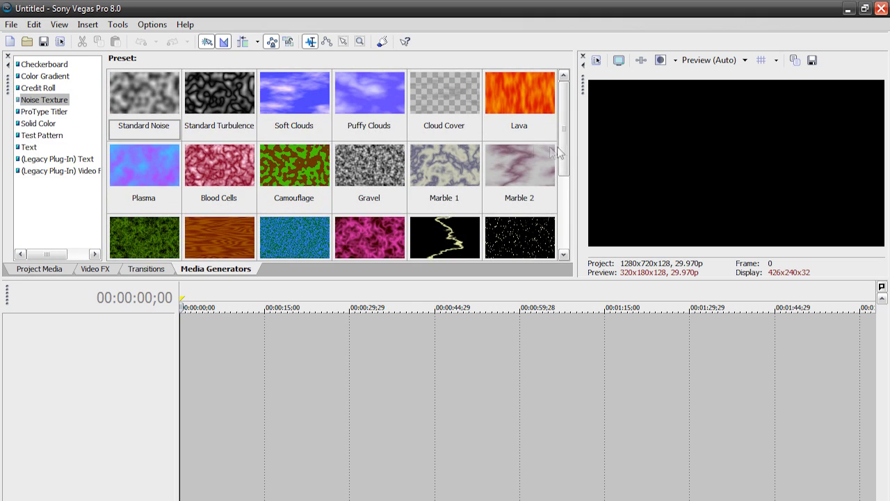
scroll(449, 147, "down", 1)
scroll(452, 146, "up", 1)
left_click_drag(218, 167, 183, 390)
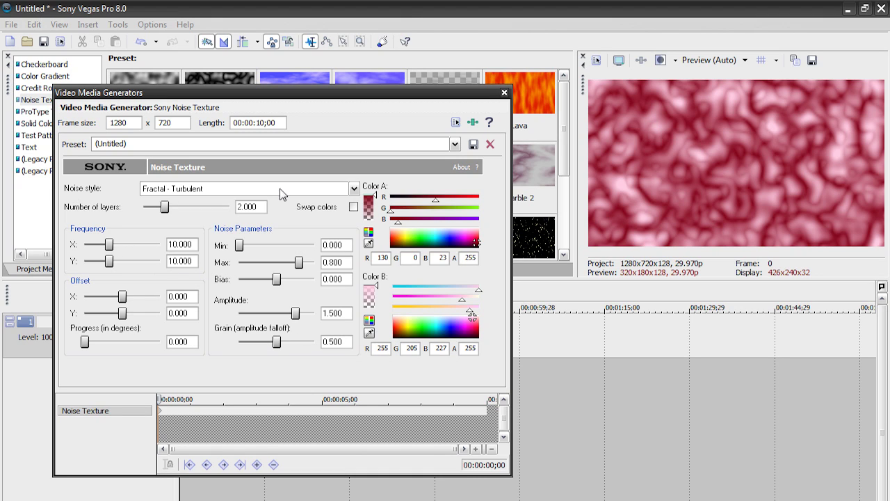
Step: Make the texture green on black and try the Contours, Marble and Rings noise styles
left_click_drag(410, 335, 500, 392)
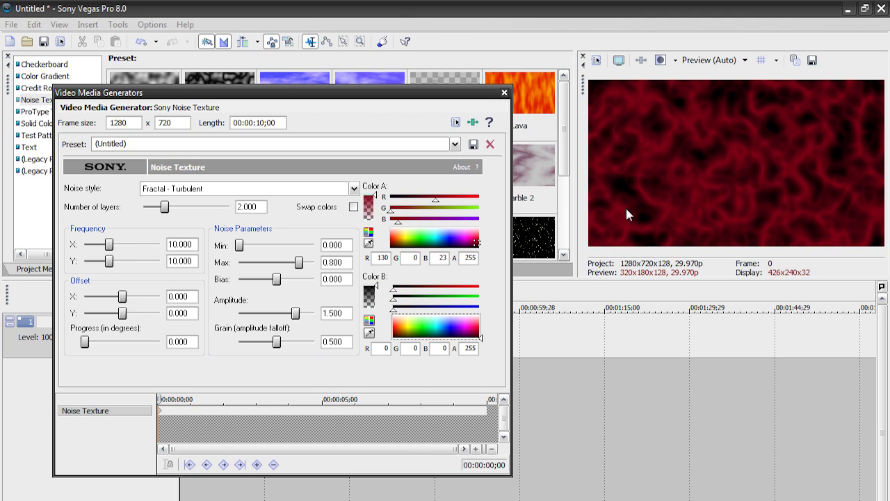
left_click(415, 239)
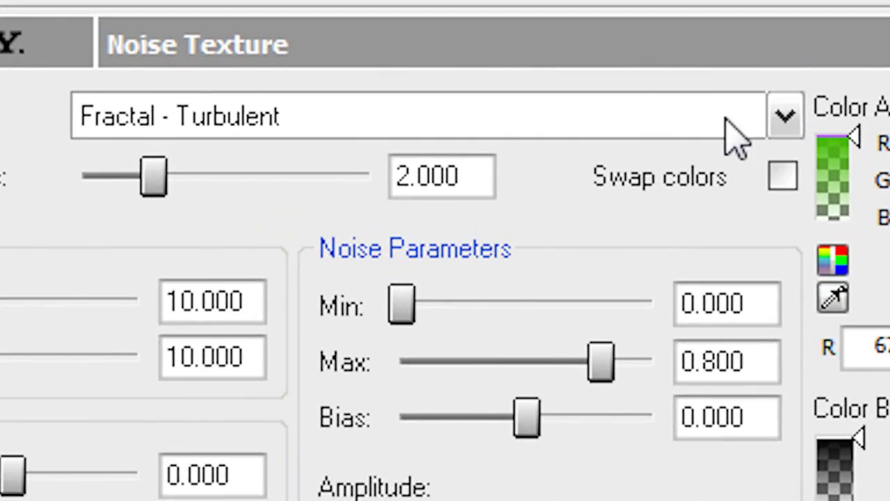
left_click(726, 120)
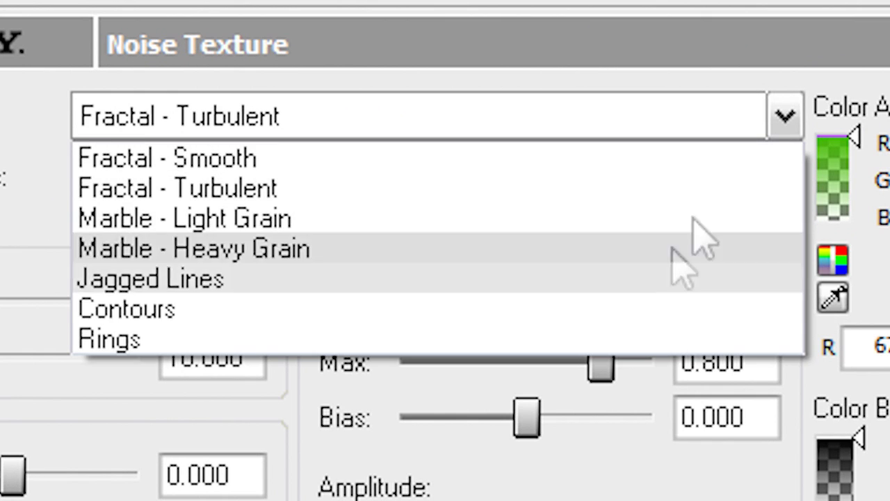
left_click(653, 309)
left_click(715, 112)
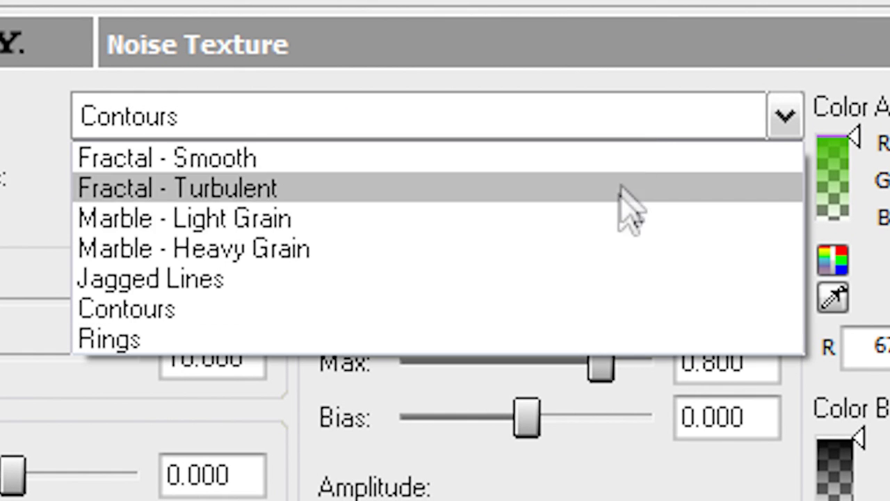
left_click(597, 252)
left_click(632, 119)
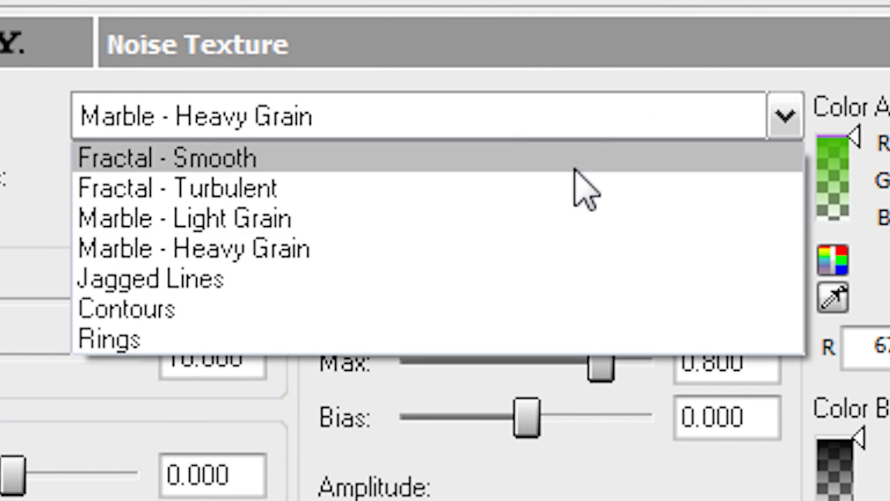
left_click(586, 224)
left_click(604, 114)
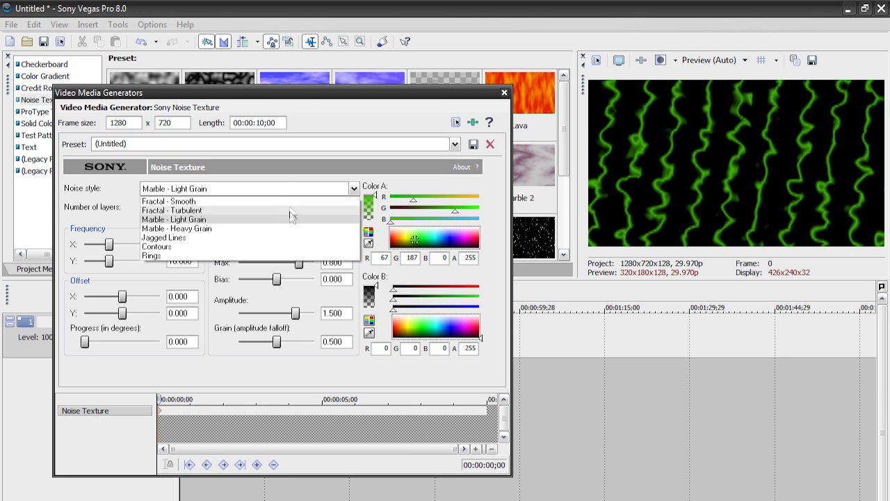
left_click(292, 255)
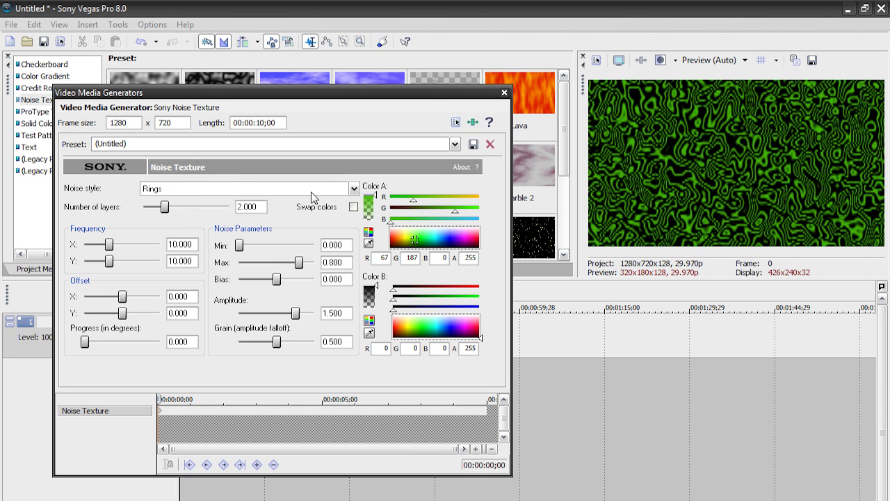
left_click(313, 190)
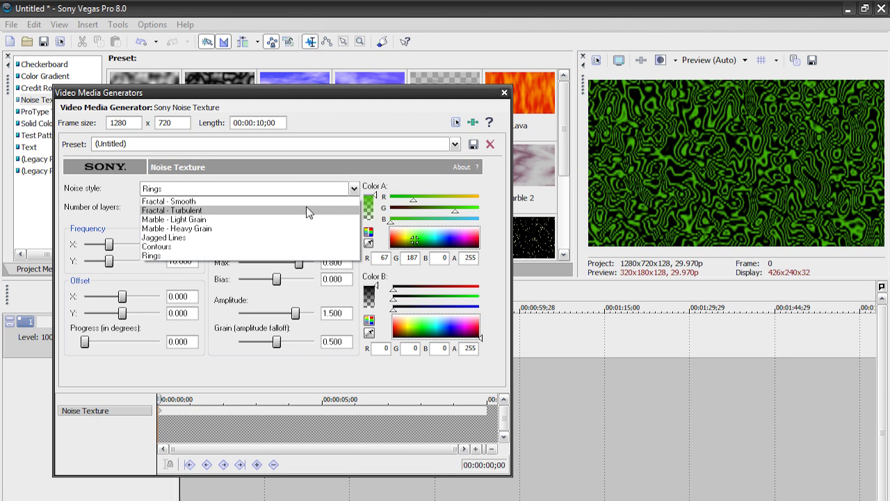
Step: Choose Fractal - Turbulent, keyframe Progress to 10 at the clip end, and preview playback
left_click(306, 210)
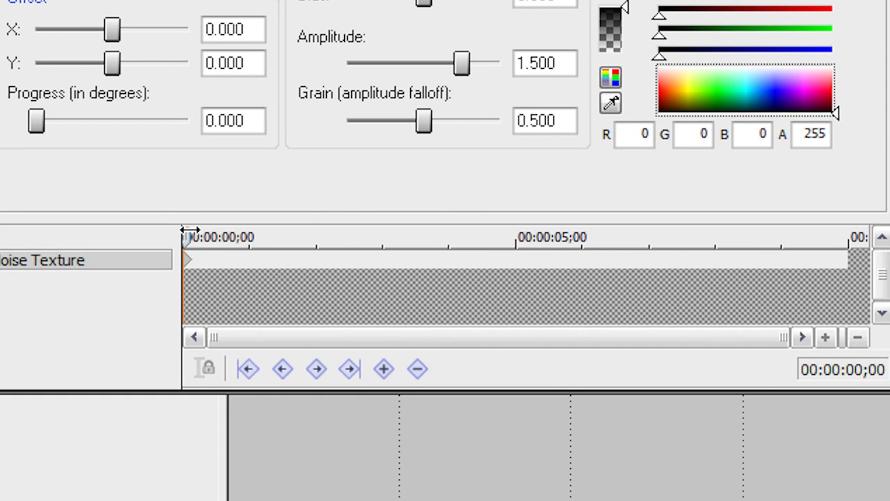
left_click_drag(190, 231, 839, 234)
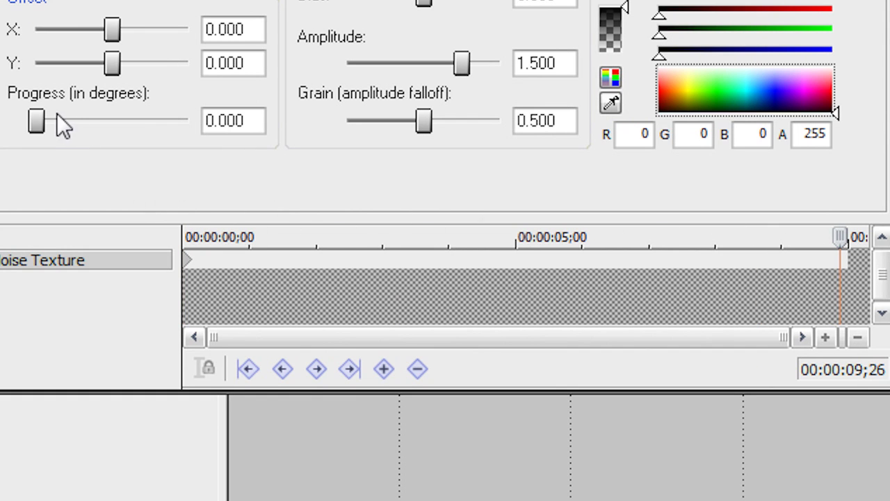
left_click_drag(37, 120, 688, 110)
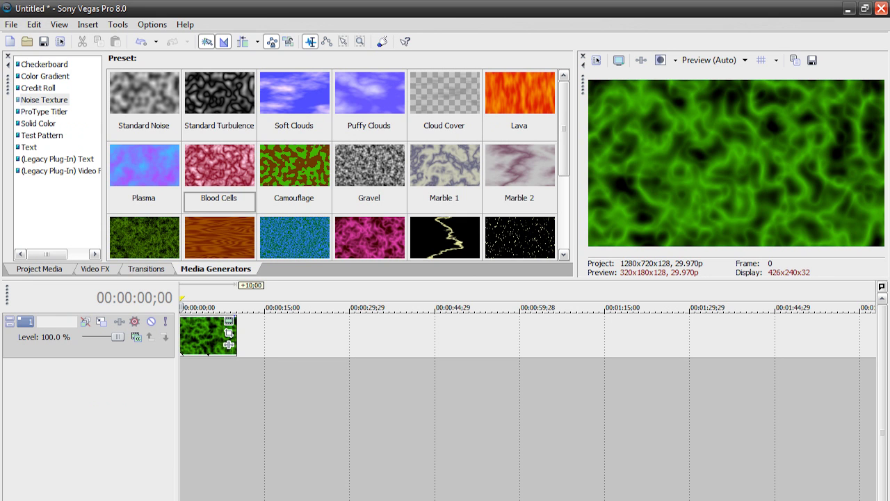
key("space")
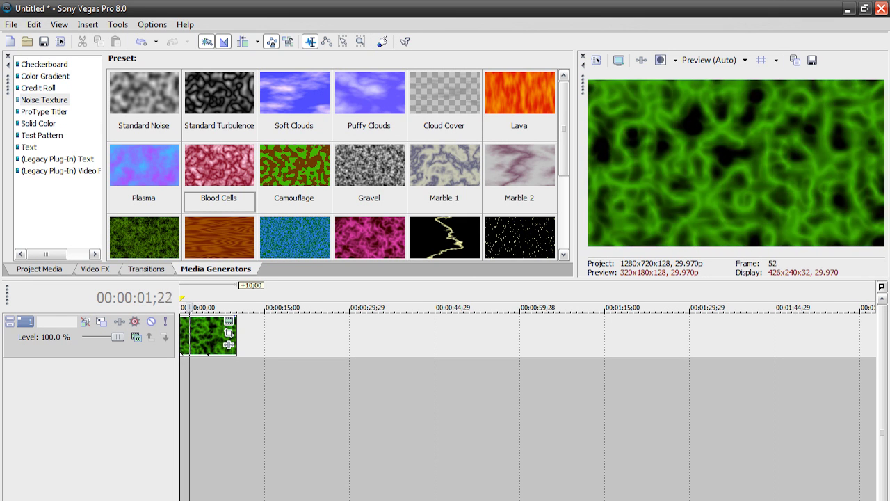
key("space")
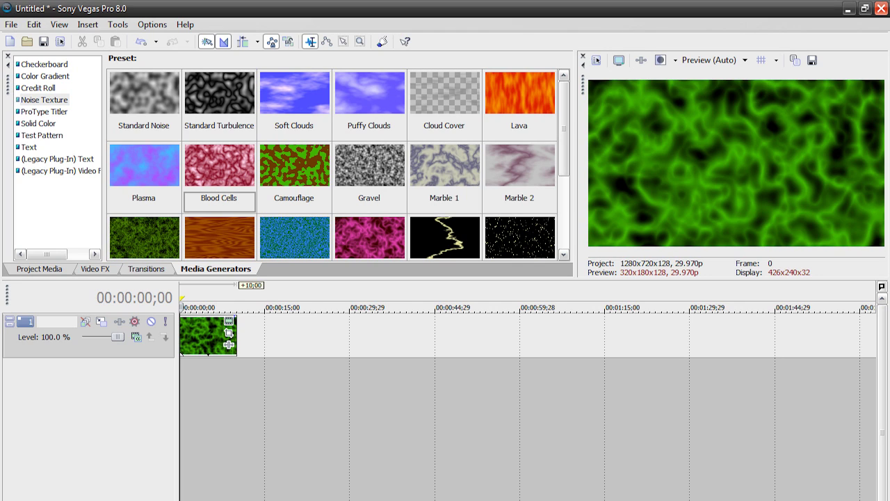
Step: Apply News Print's Offset Print Zoomed preset to the noise clip with dot size 0.0000
left_click(97, 268)
scroll(155, 195, "down", 5)
scroll(159, 203, "down", 2)
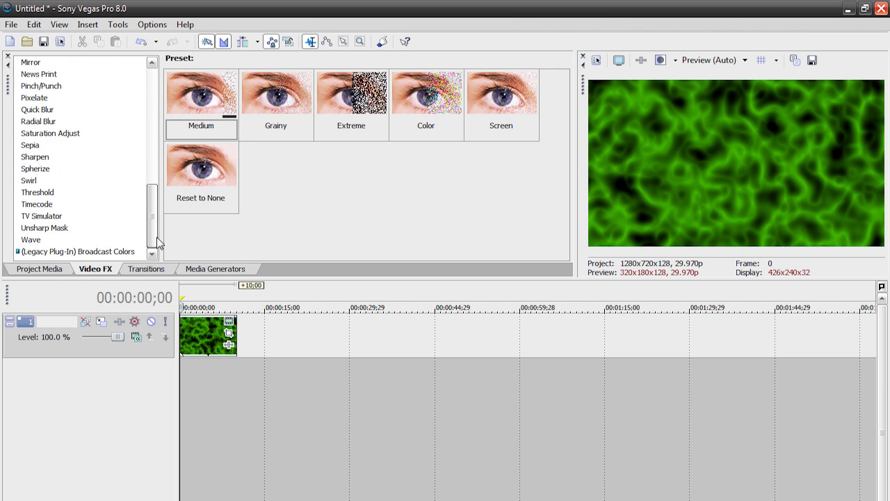
scroll(156, 207, "up", 3)
scroll(154, 213, "down", 2)
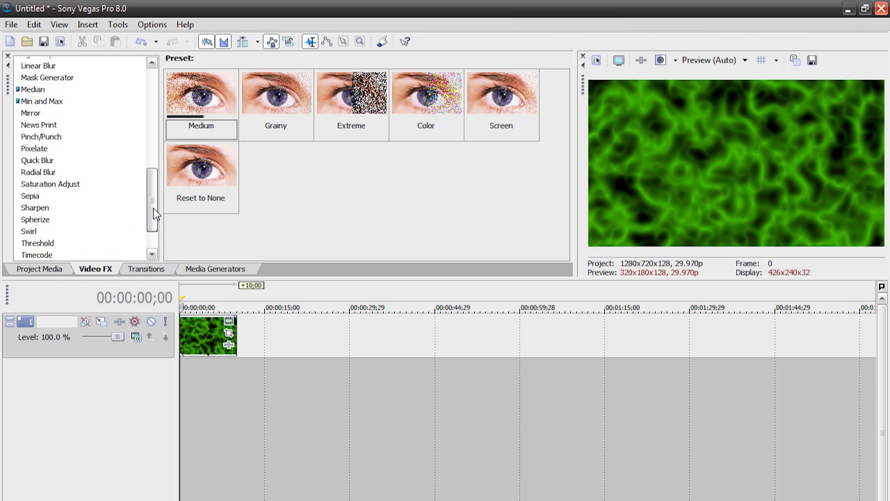
scroll(153, 201, "up", 2)
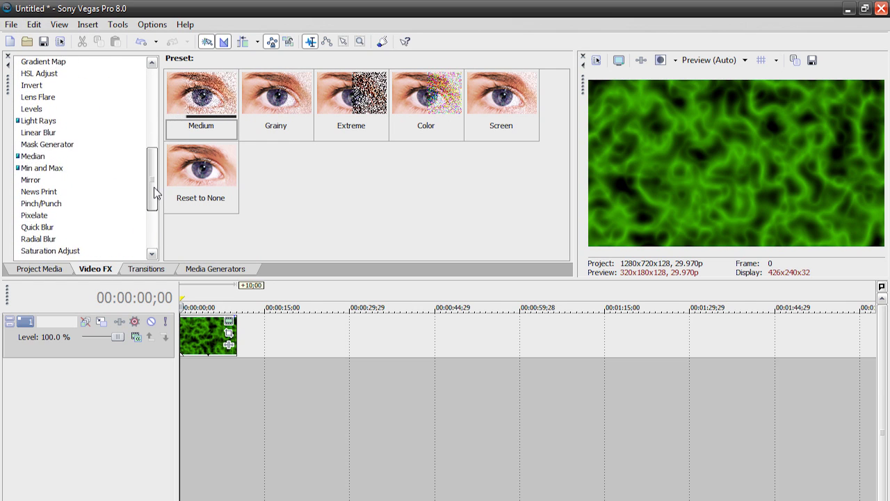
left_click(54, 192)
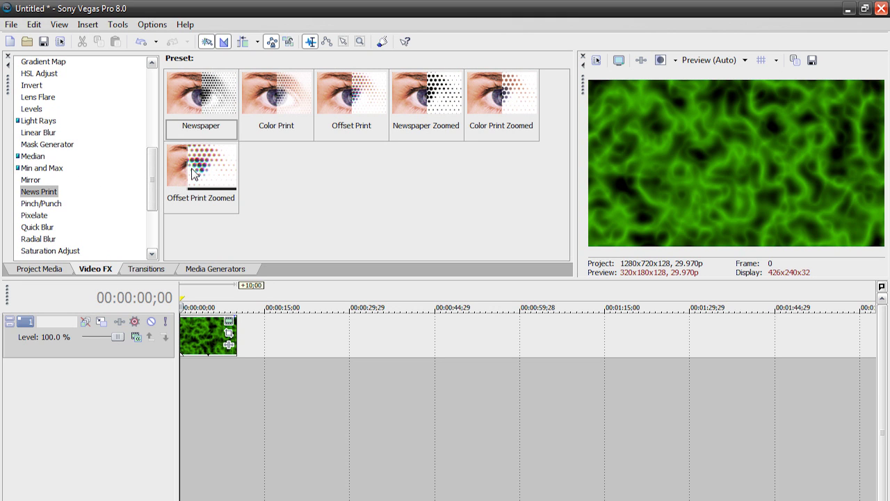
left_click_drag(197, 172, 184, 339)
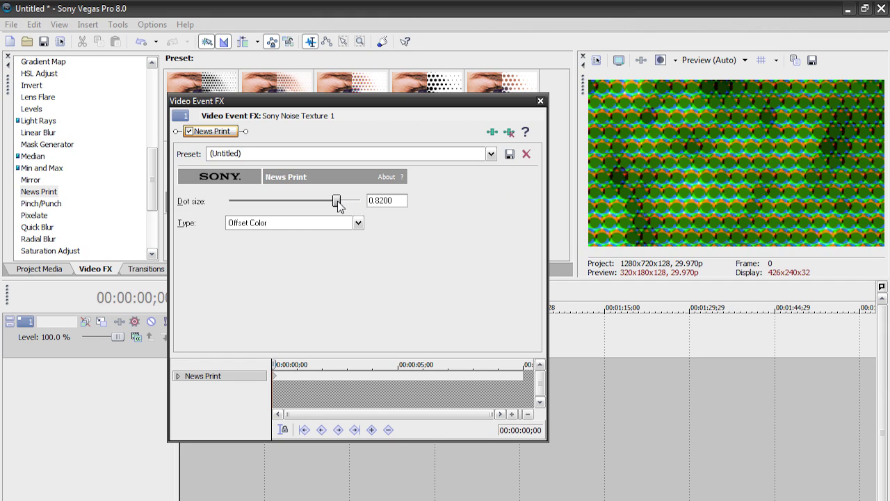
left_click_drag(338, 203, 252, 204)
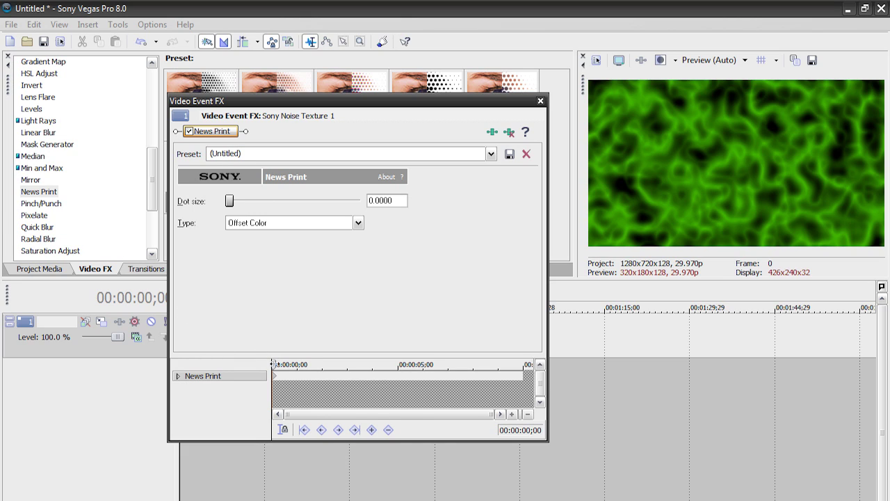
left_click_drag(273, 363, 318, 364)
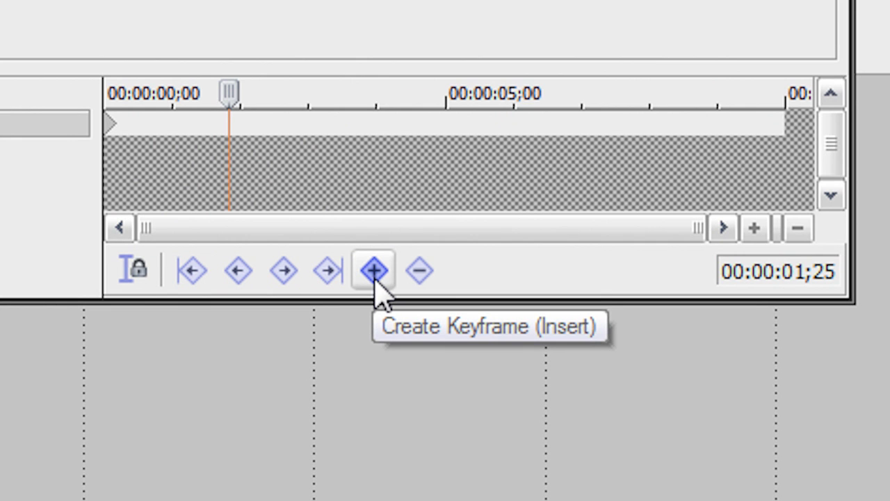
Step: Add a Hold keyframe for News Print at 00:00:01;25
left_click(374, 273)
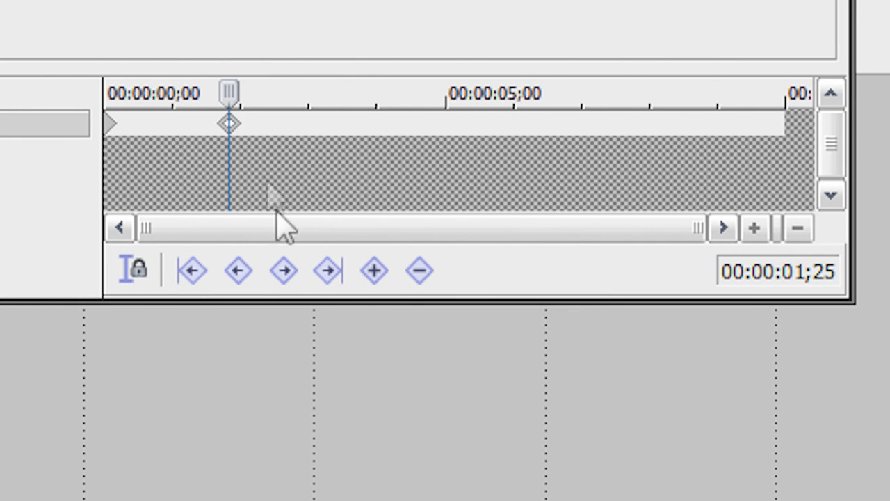
right_click(231, 128)
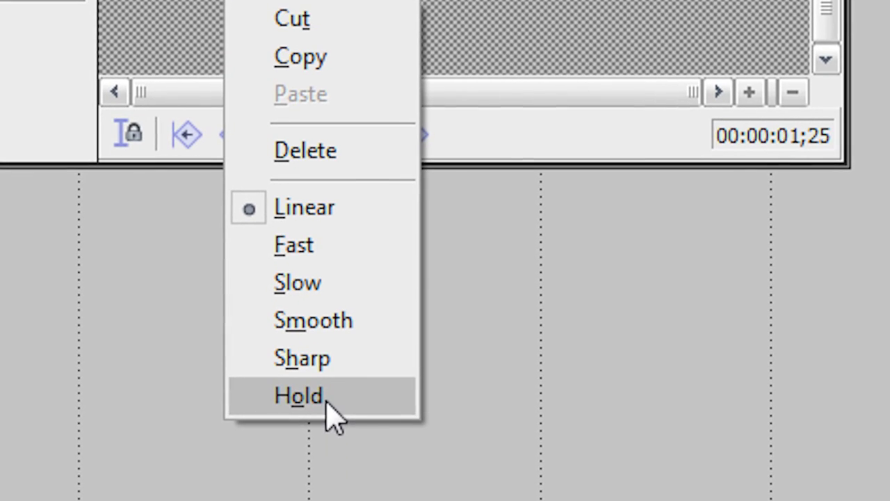
left_click(333, 500)
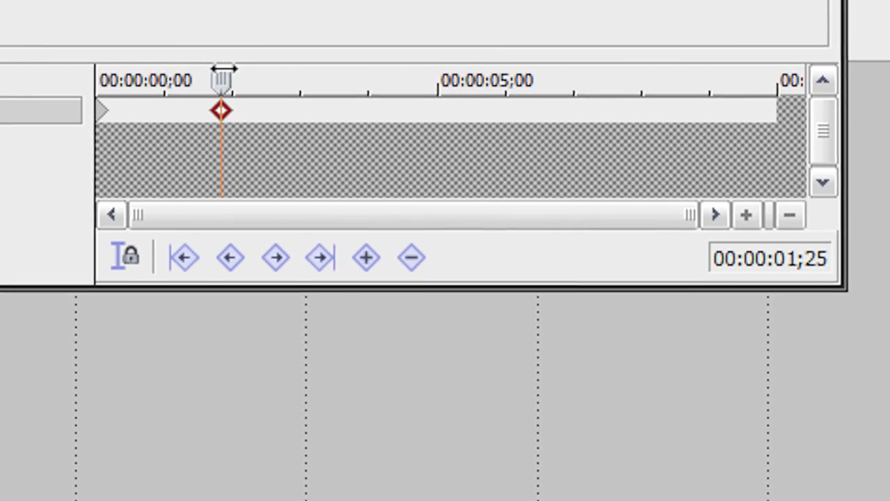
Step: Keyframe the dot size to 0.3440 near 00:00:02;06
left_click_drag(223, 6, 245, 7)
left_click_drag(242, 169, 373, 169)
left_click_drag(513, 185, 245, 165)
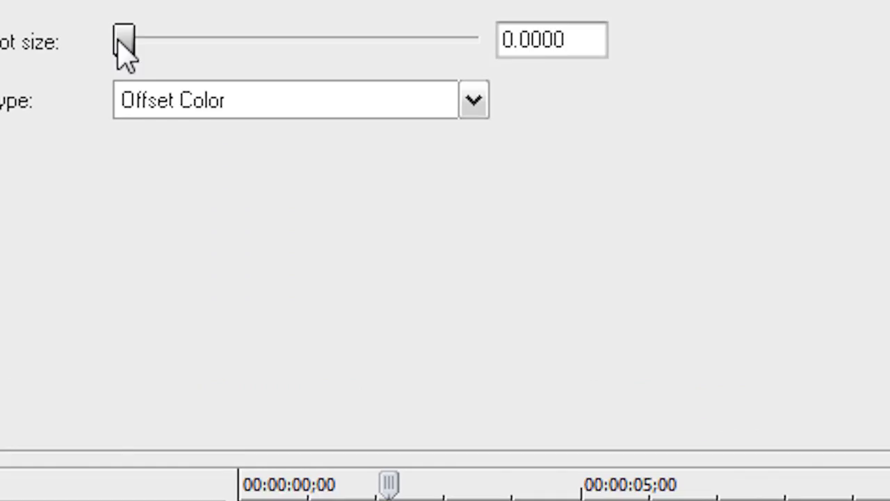
left_click_drag(118, 41, 258, 60)
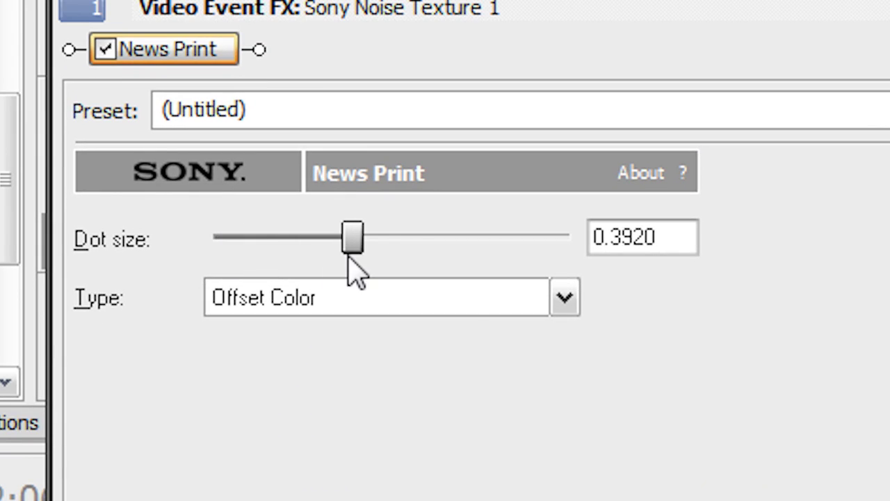
left_click_drag(355, 272, 337, 274)
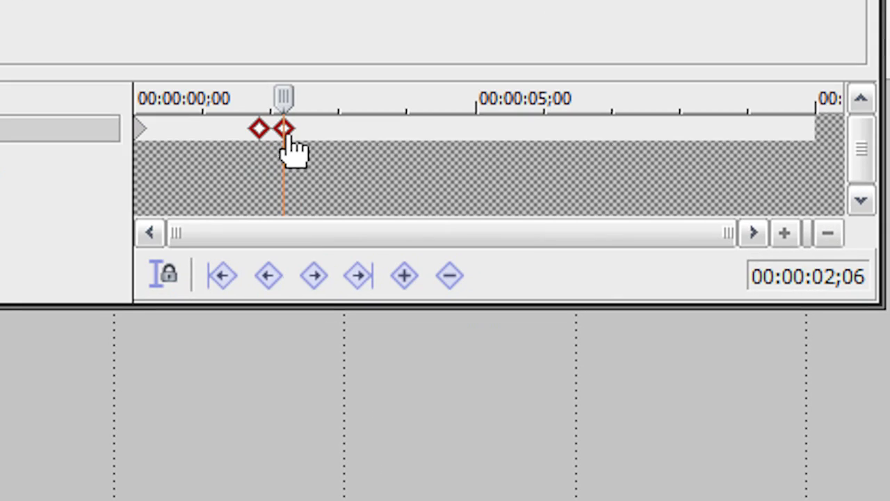
mouse_move(285, 134)
left_mouse_down()
mouse_move(268, 149)
mouse_move(285, 157)
mouse_move(283, 136)
left_mouse_up()
Step: Move the second keyframe to 00:00:02;00 and give it Linear interpolation
left_click(308, 136)
scroll(320, 142, "up", 2)
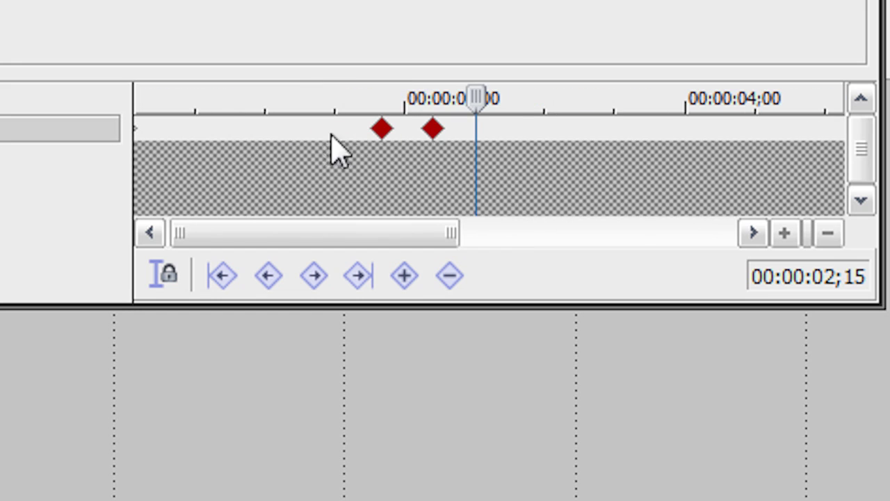
left_click(433, 129)
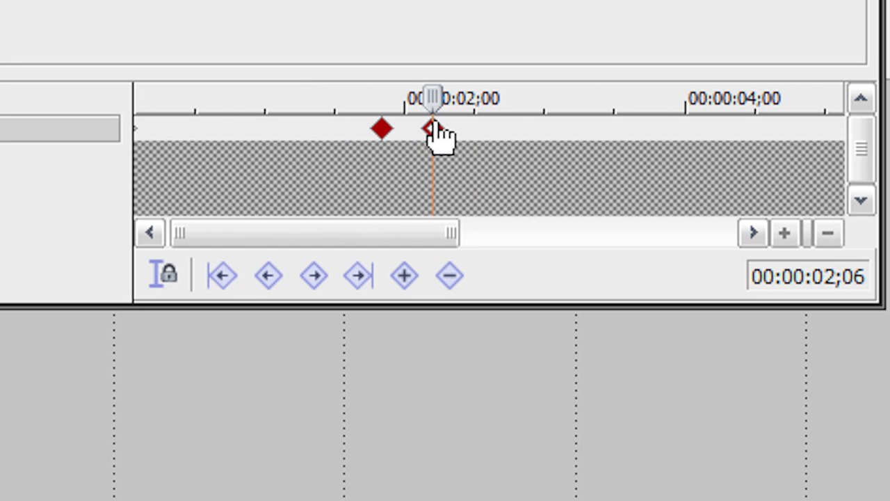
left_click_drag(434, 129, 407, 130)
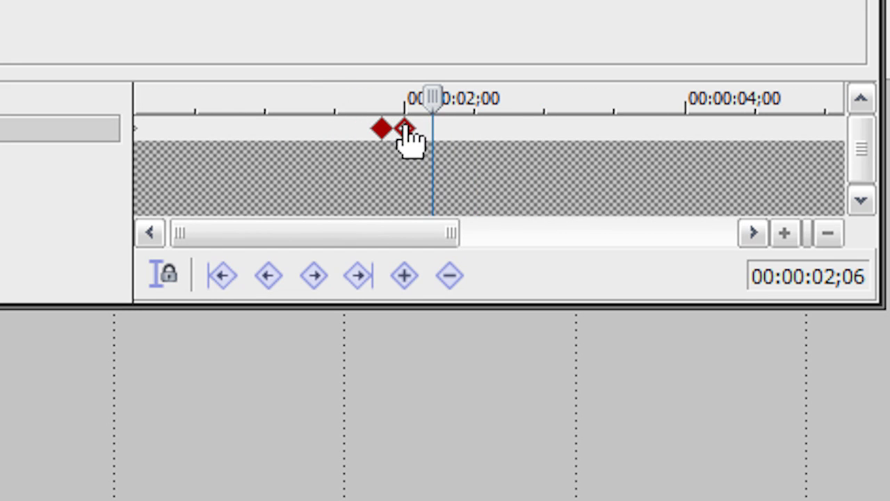
left_click(406, 128)
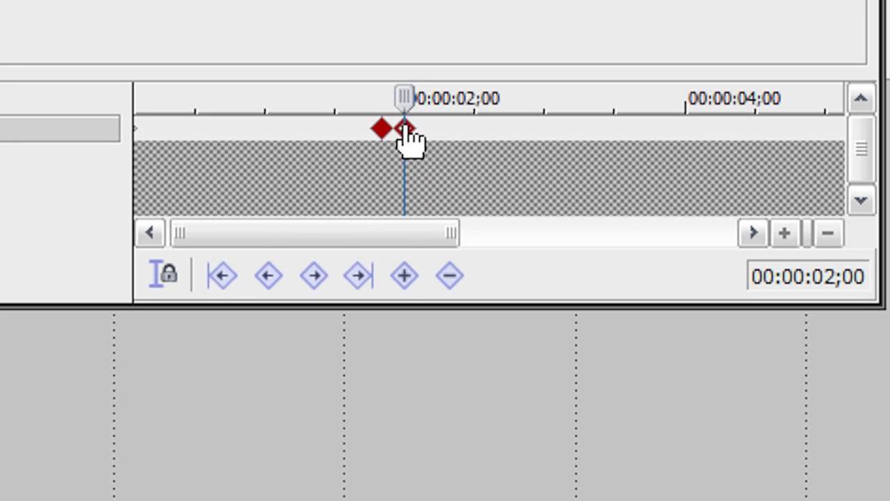
right_click(406, 129)
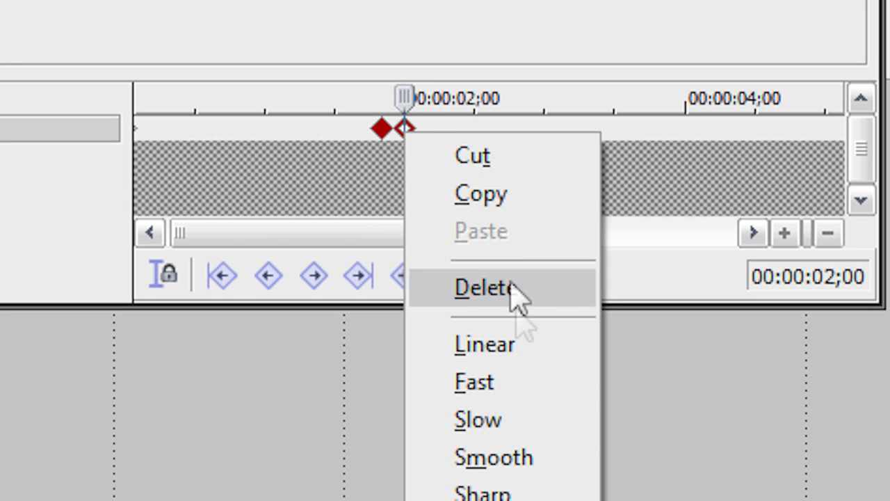
left_click(515, 331)
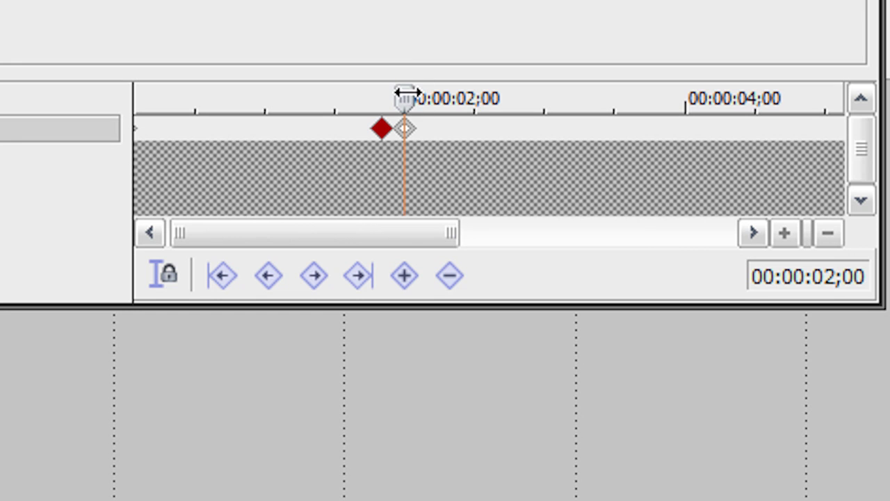
left_click_drag(406, 94, 429, 96)
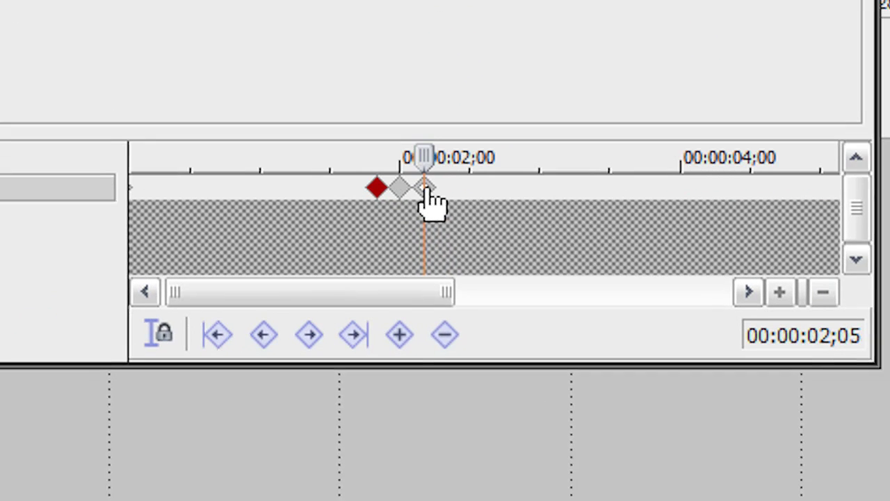
right_click(423, 185)
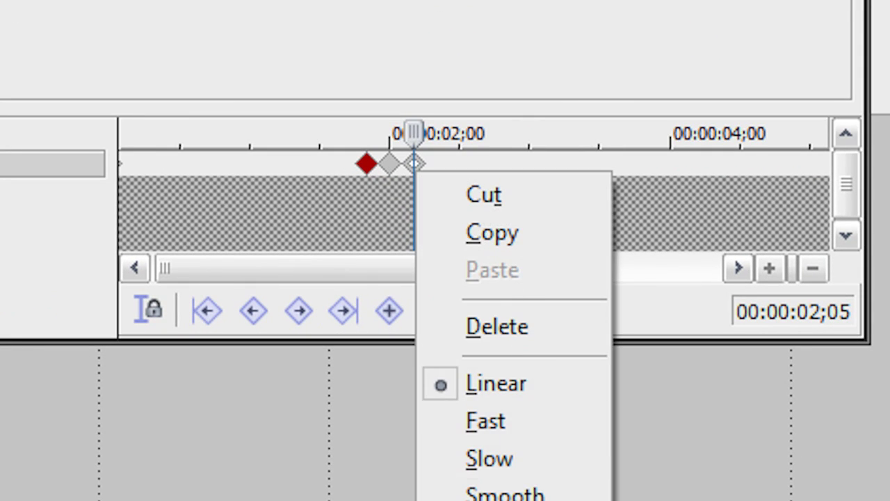
key("Escape")
Step: Review the three News Print keyframes around two seconds
left_click(196, 174)
scroll(284, 185, "down", 3)
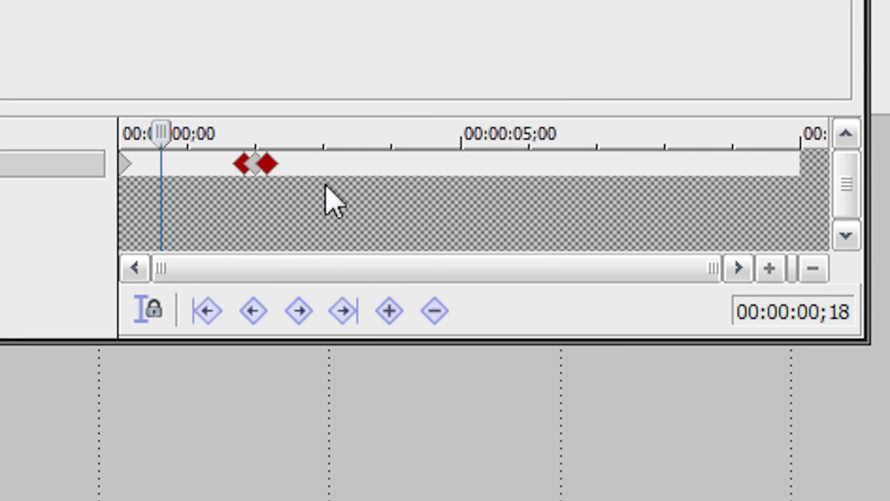
scroll(348, 202, "up", 3)
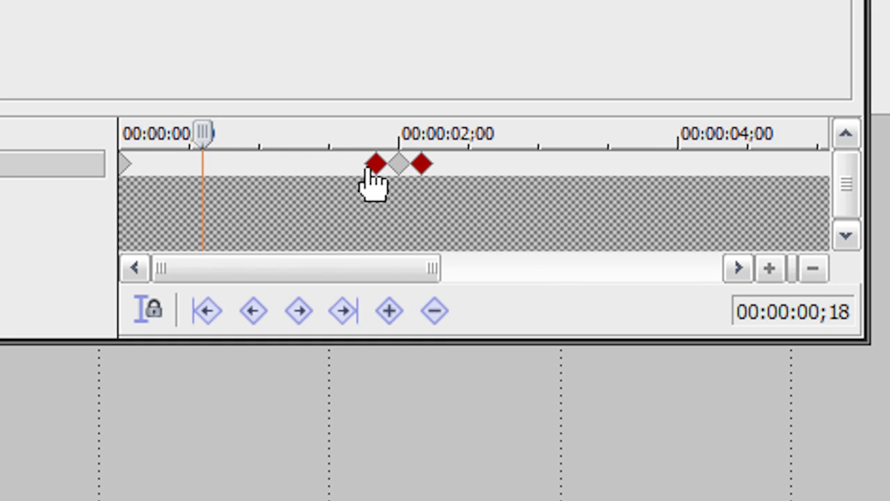
left_click(359, 171)
left_click(395, 199)
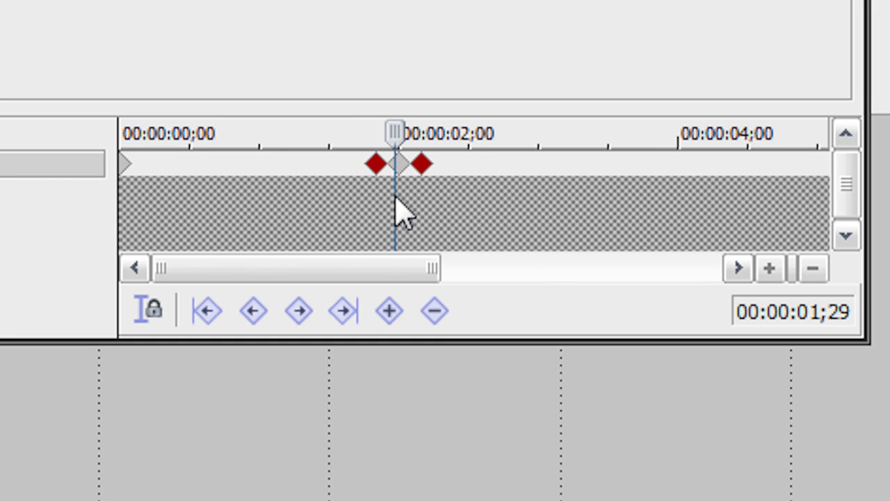
left_click(427, 203)
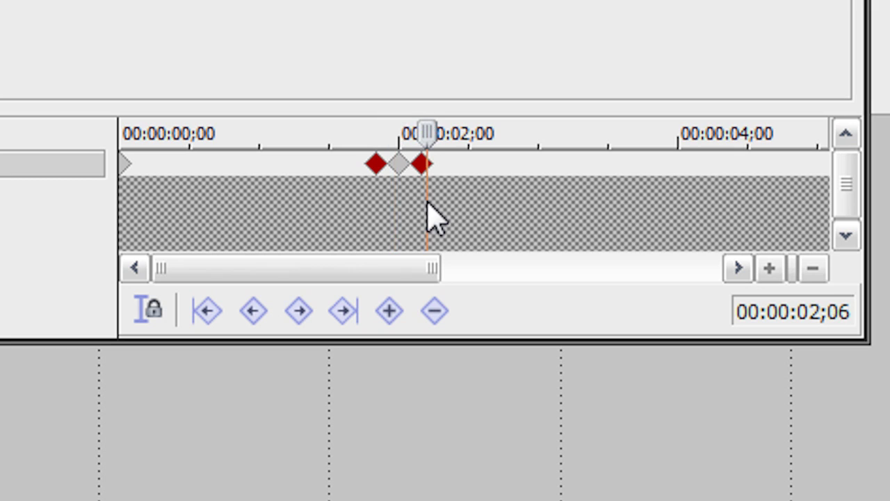
left_click(422, 162)
left_click(376, 162)
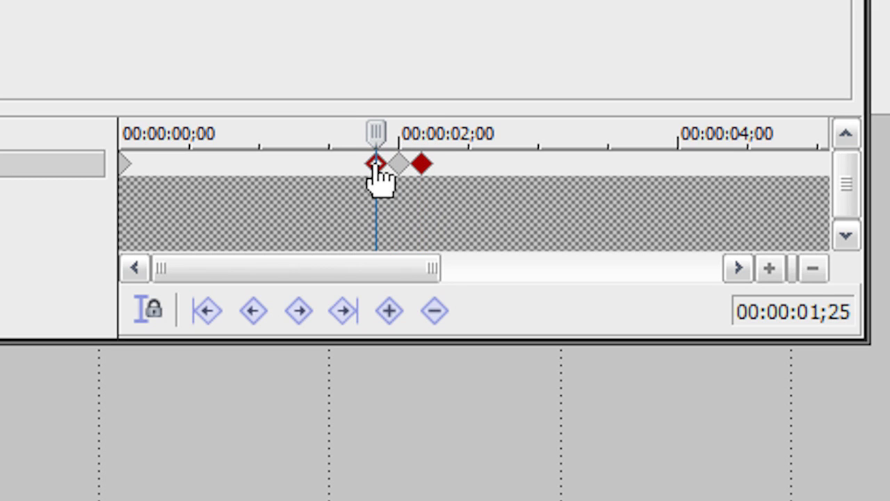
left_click(400, 167)
left_click(403, 172)
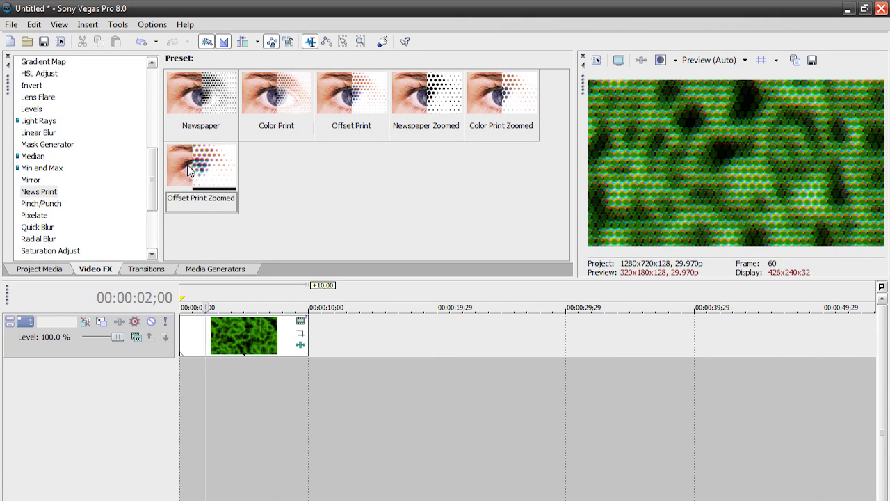
Step: Reopen the News Print settings and add a keyframe at 00:00:04;15
left_click(299, 346)
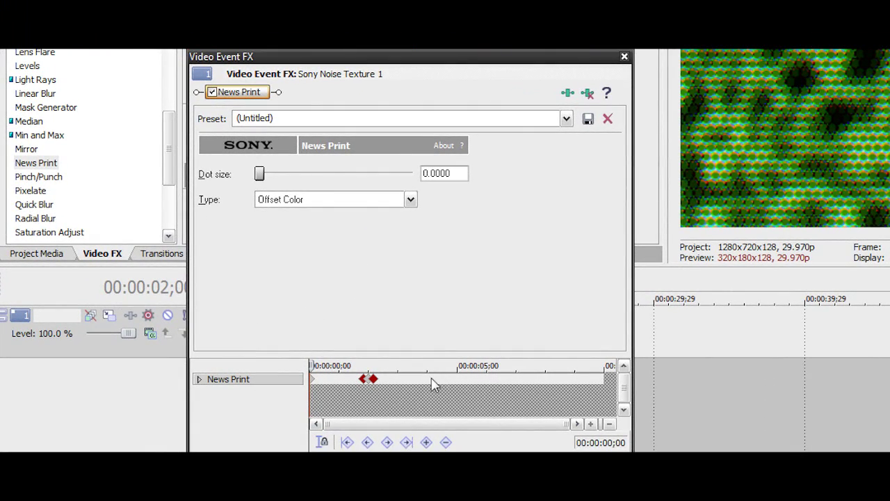
left_click(442, 378)
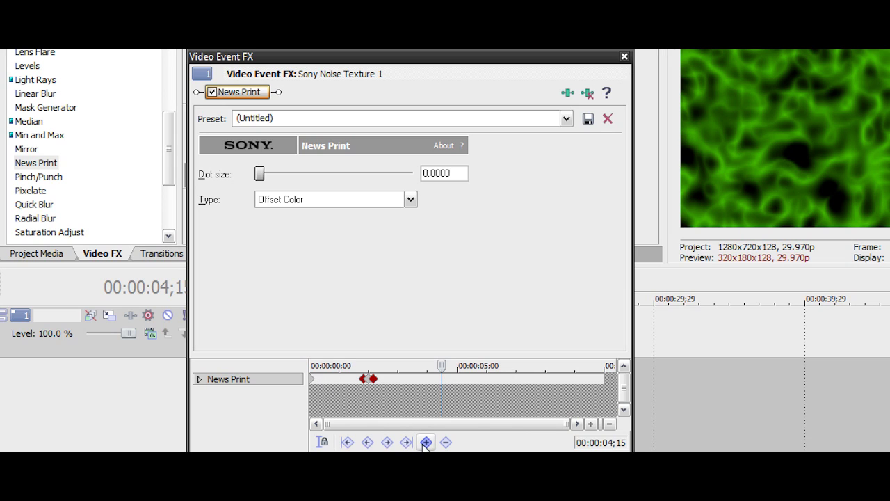
left_click(426, 443)
right_click(442, 379)
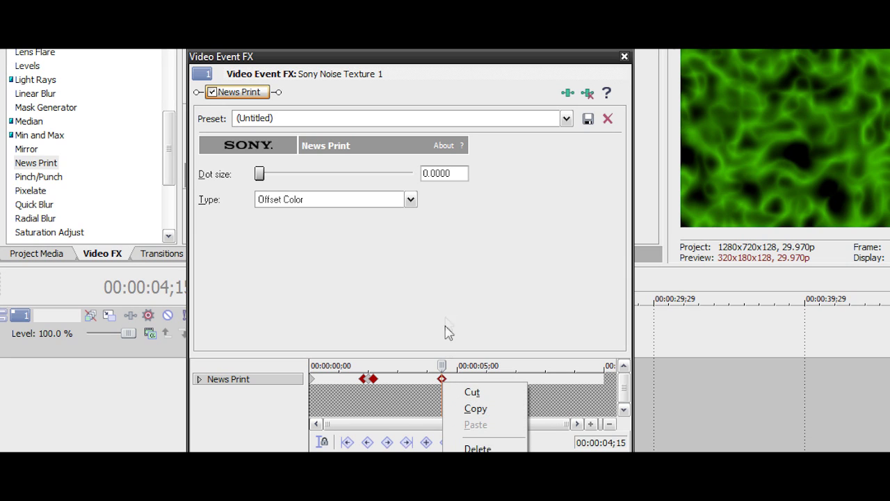
left_click(447, 332)
Step: Keyframe the dot size to 0.3600 at 00:00:04;21
left_click(450, 384)
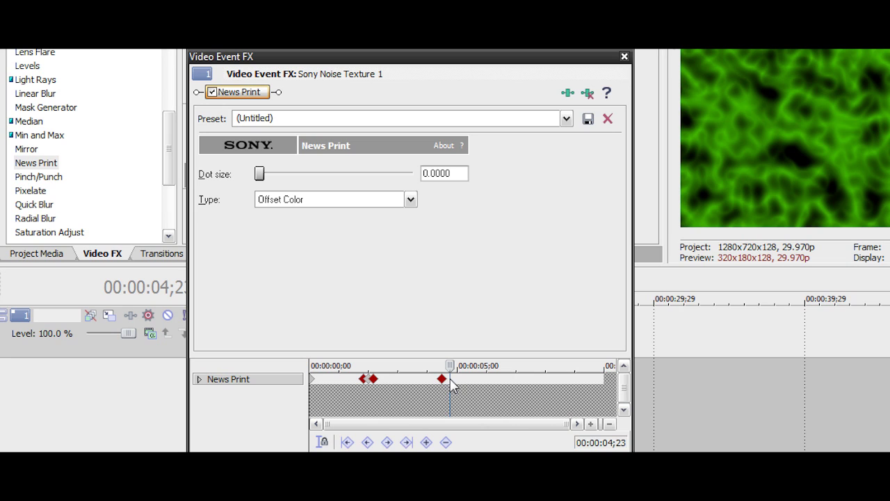
left_click_drag(449, 366, 448, 365)
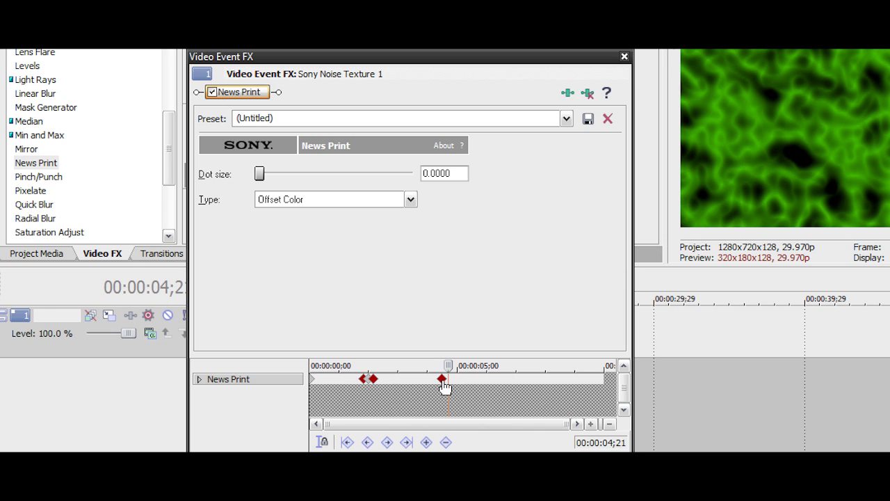
left_click_drag(259, 174, 317, 177)
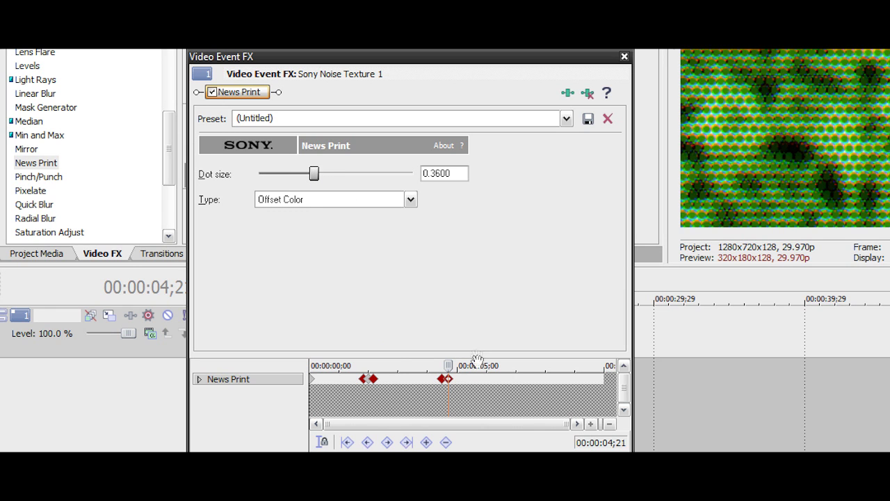
right_click(450, 382)
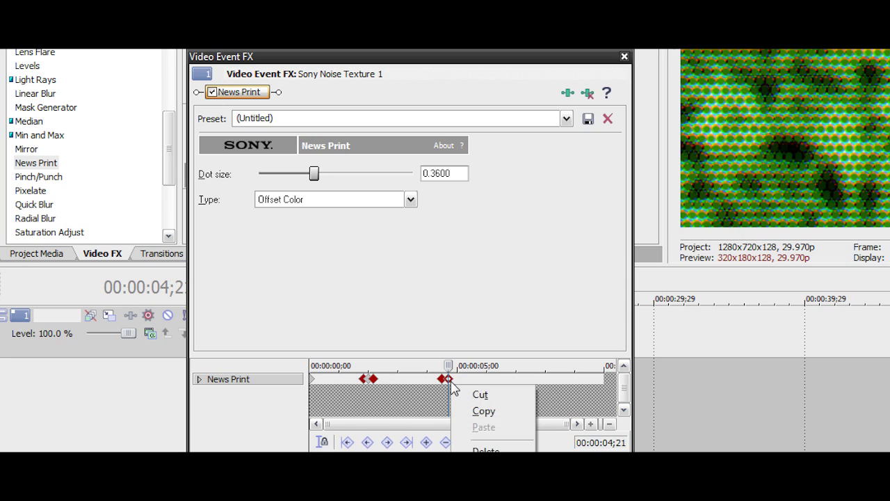
left_click(438, 391)
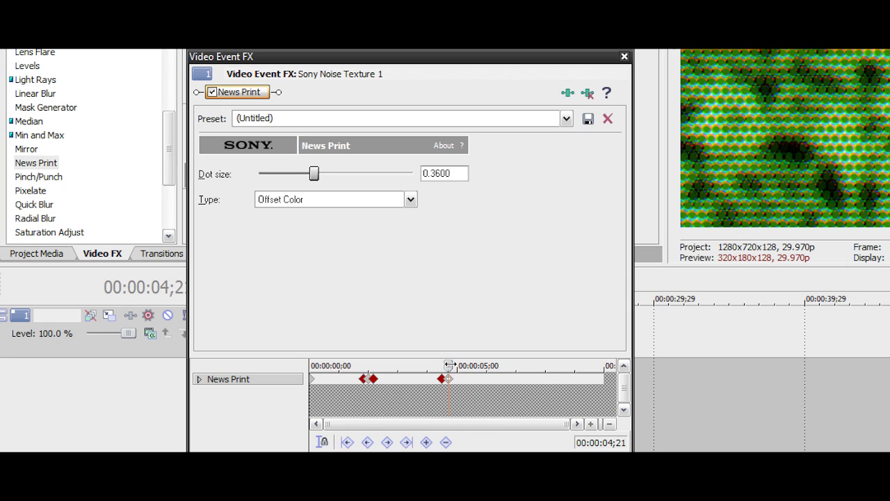
Step: Keyframe the dot size back to 0.0000 at 00:00:05;00 and close the effect window
left_click_drag(449, 365, 457, 365)
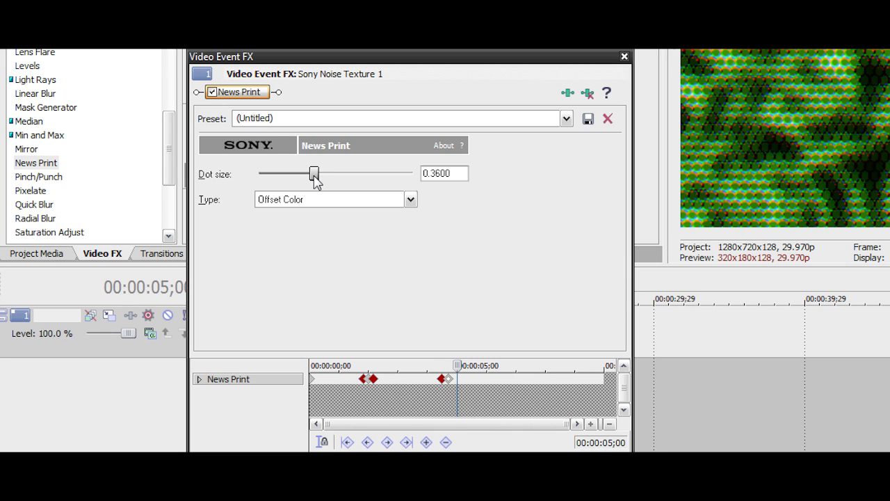
left_click_drag(313, 175, 108, 170)
right_click(458, 379)
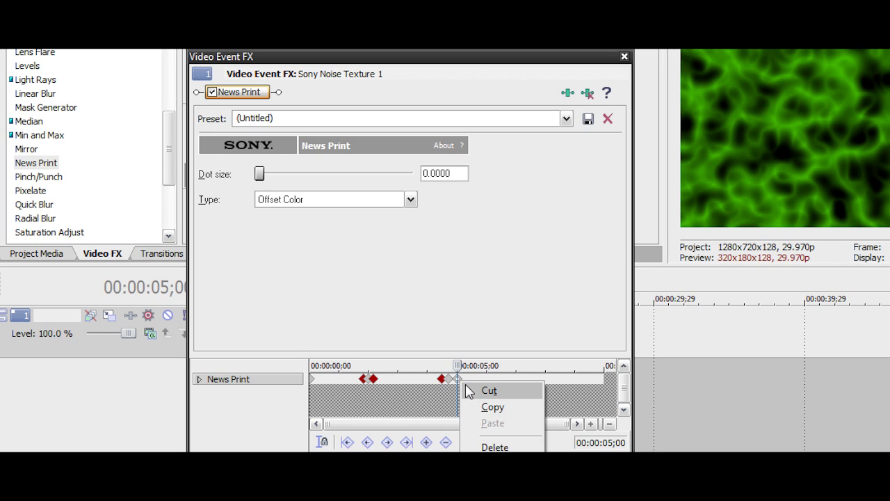
key("Escape")
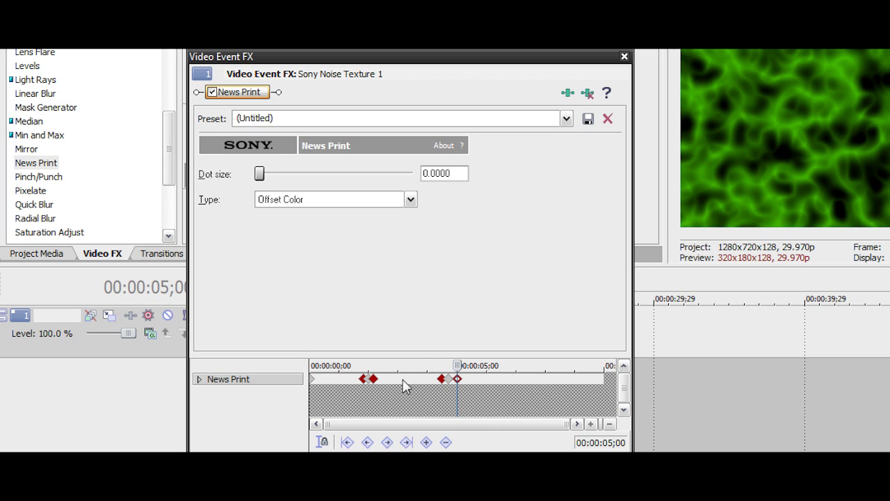
left_click(403, 380)
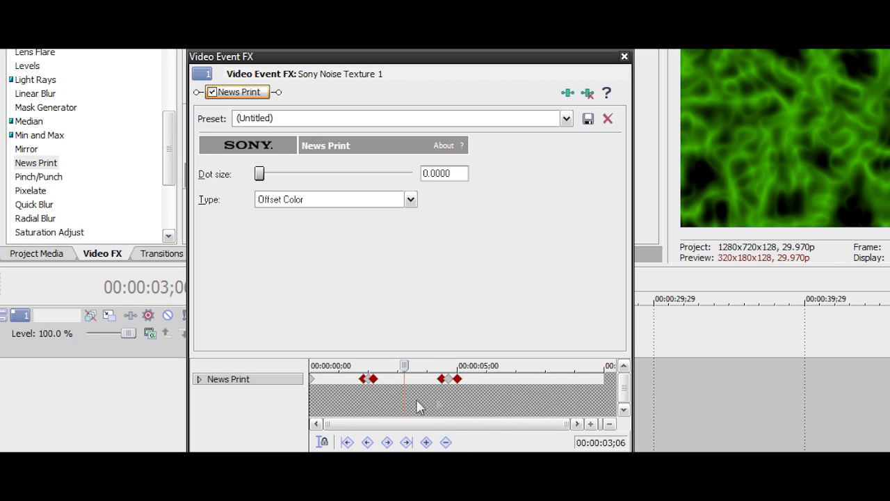
left_click(624, 56)
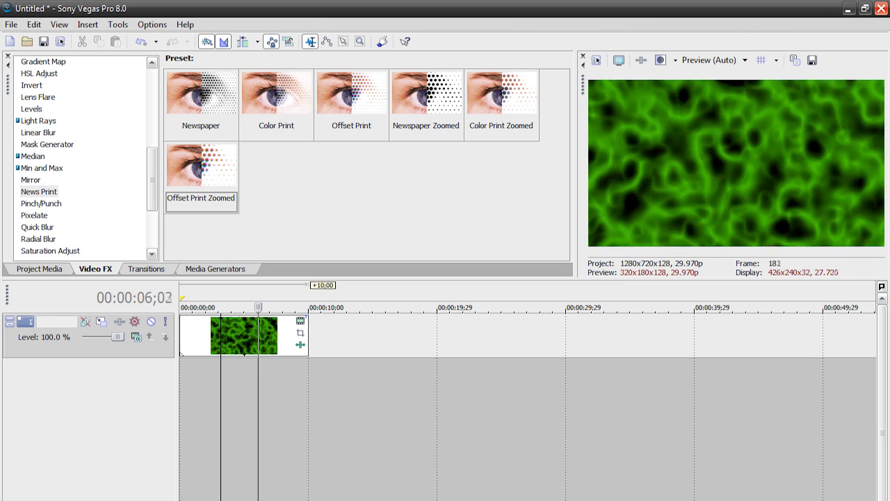
Step: Stop playback and show the TV Simulator presets in Video FX
key("space")
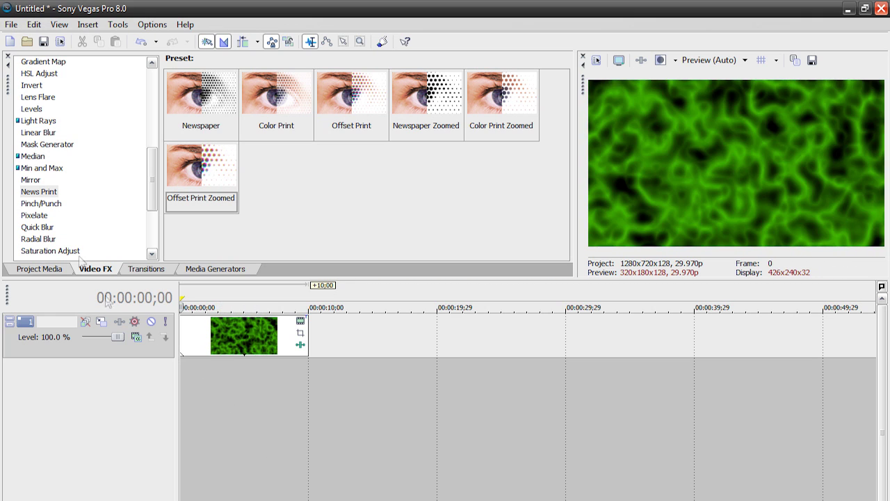
left_click_drag(152, 178, 152, 216)
left_click(42, 216)
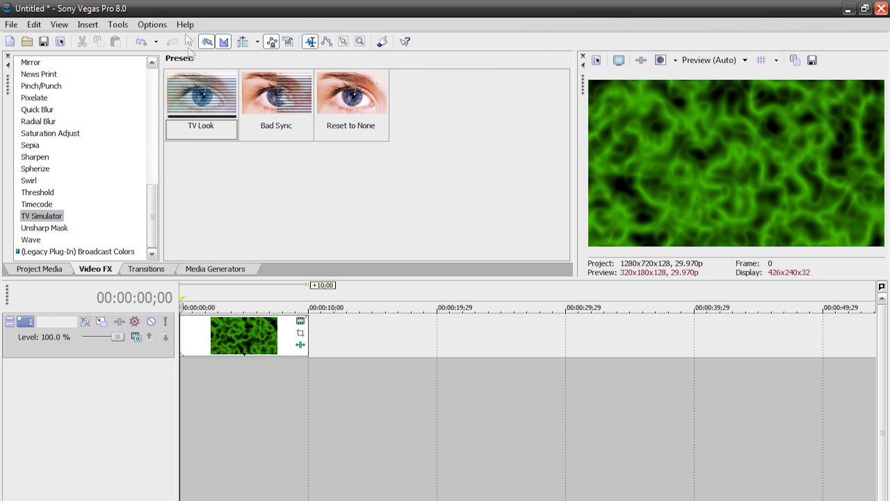
Step: Apply TV Simulator's Reset to None preset to the noise clip with a keyframe at 00:00:02;29
left_click_drag(351, 97, 258, 324)
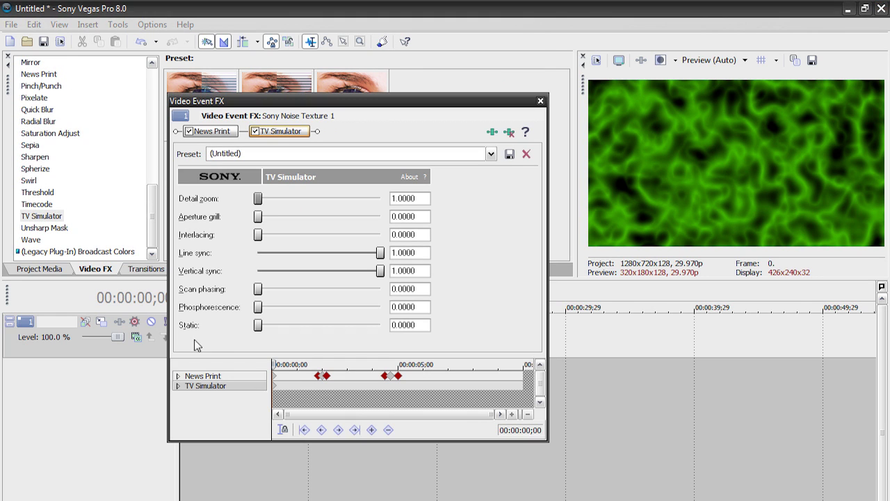
left_click(347, 388)
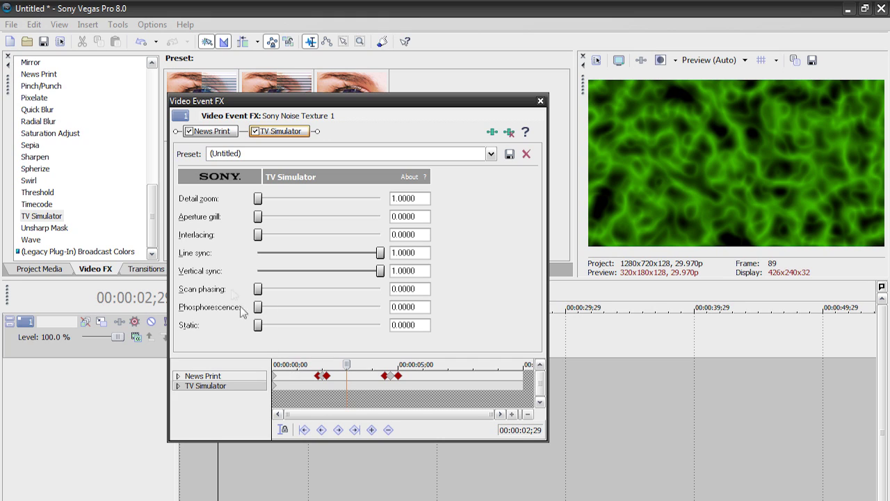
left_click(371, 430)
right_click(346, 387)
key("Escape")
Step: At 00:00:03;07 set static 0.55, phosphorescence 0.63, scan phasing 0.136, line sync 0, interlacing 1, detail zoom 1.8
left_click_drag(349, 361, 353, 364)
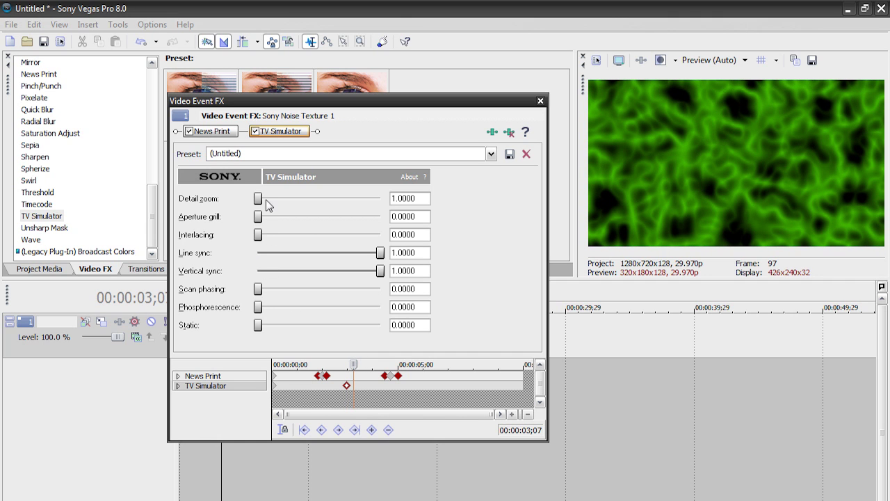
left_click_drag(255, 327, 324, 326)
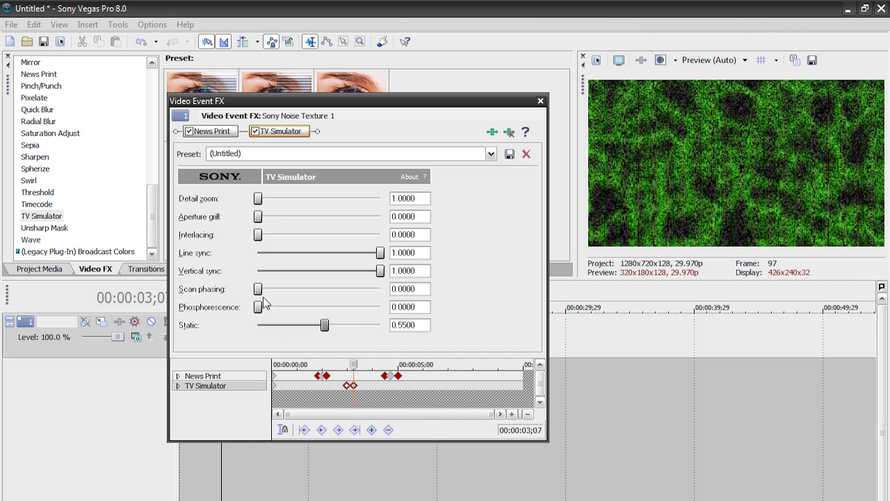
left_click_drag(260, 307, 333, 323)
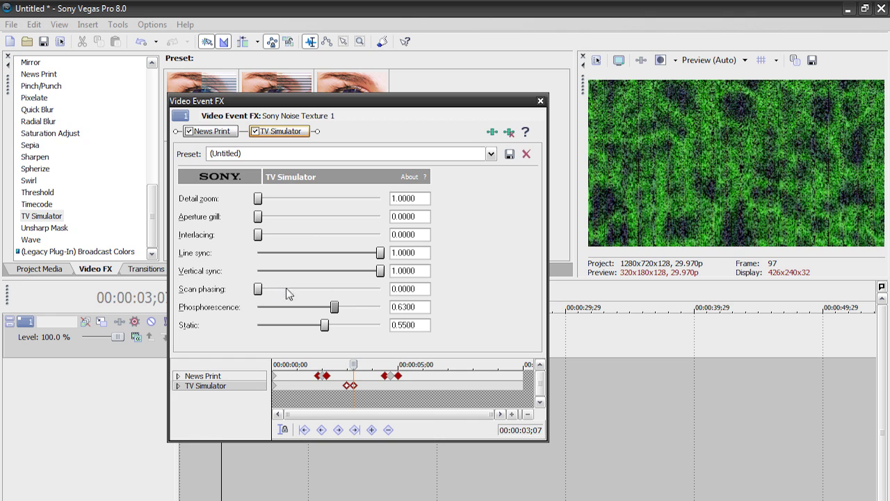
left_click_drag(265, 289, 278, 291)
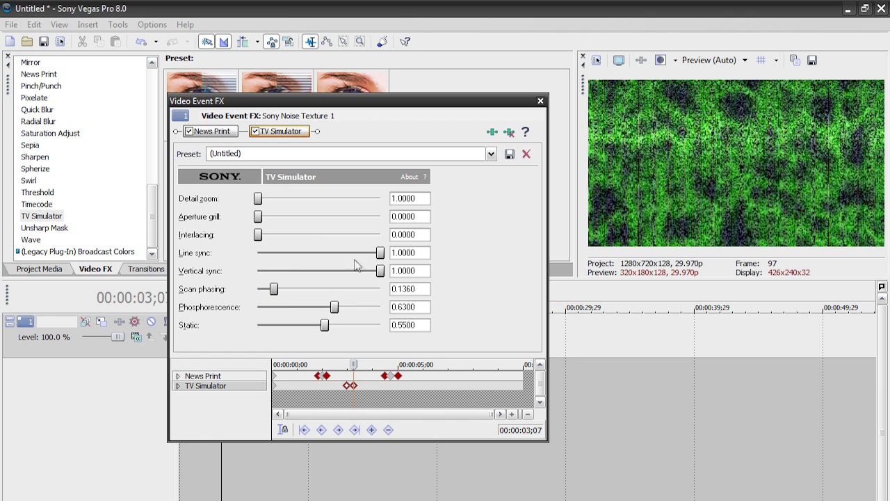
left_click_drag(380, 253, 178, 259)
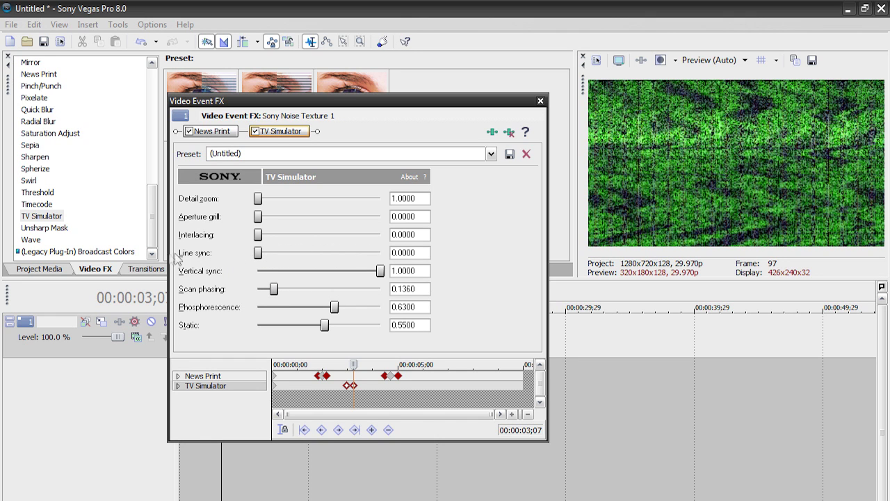
left_click_drag(257, 235, 437, 240)
left_click_drag(258, 198, 289, 210)
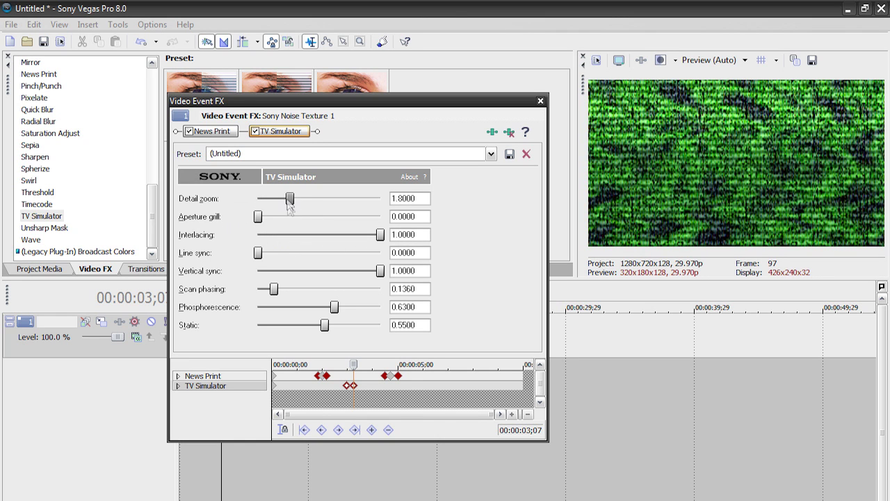
right_click(355, 387)
Step: At 00:00:03;16 return detail zoom to 1 and interlacing, scan phasing, phosphorescence and static to 0
left_click(376, 463)
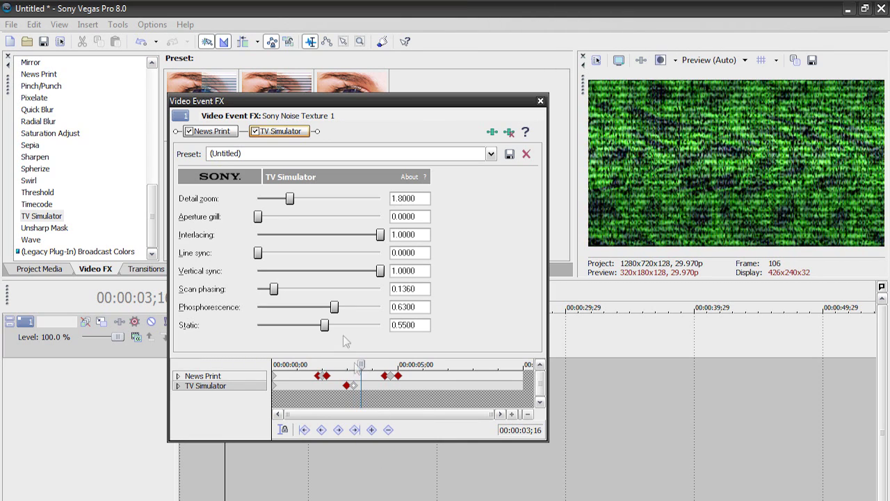
left_click_drag(293, 210, 148, 202)
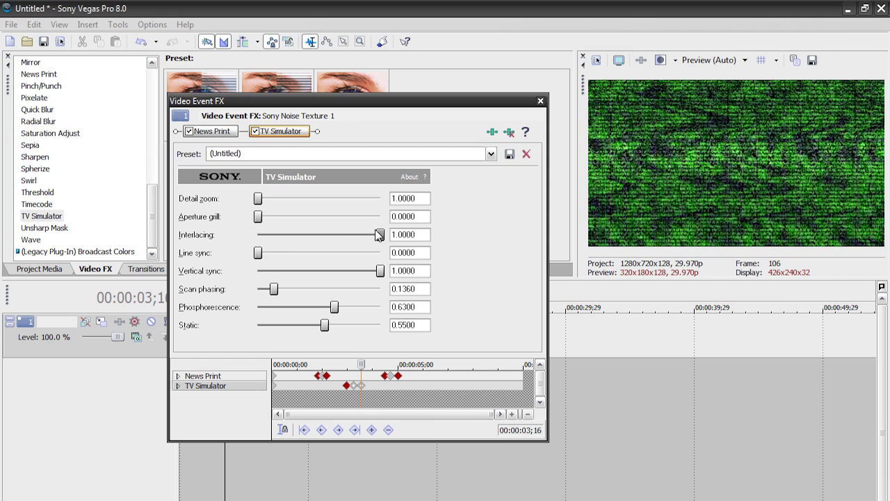
mouse_move(381, 236)
left_mouse_down()
mouse_move(253, 236)
mouse_move(284, 252)
mouse_move(381, 252)
left_mouse_up()
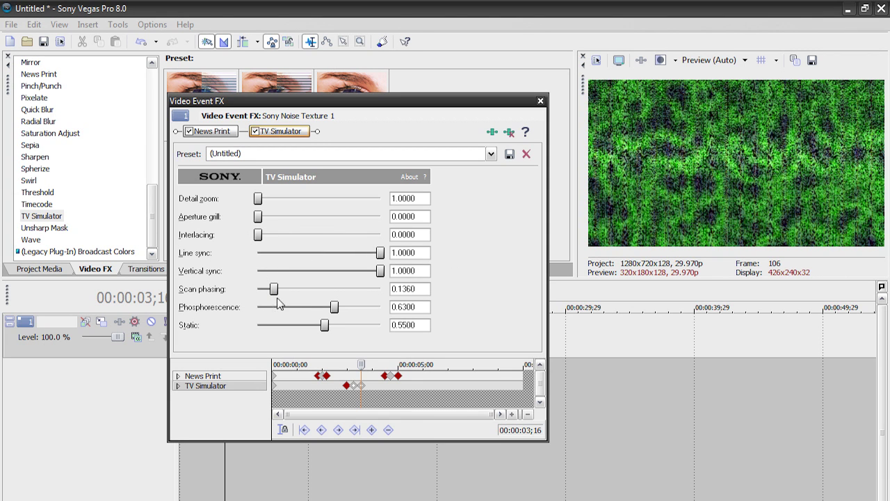
left_click_drag(280, 292, 258, 290)
left_click_drag(333, 307, 256, 307)
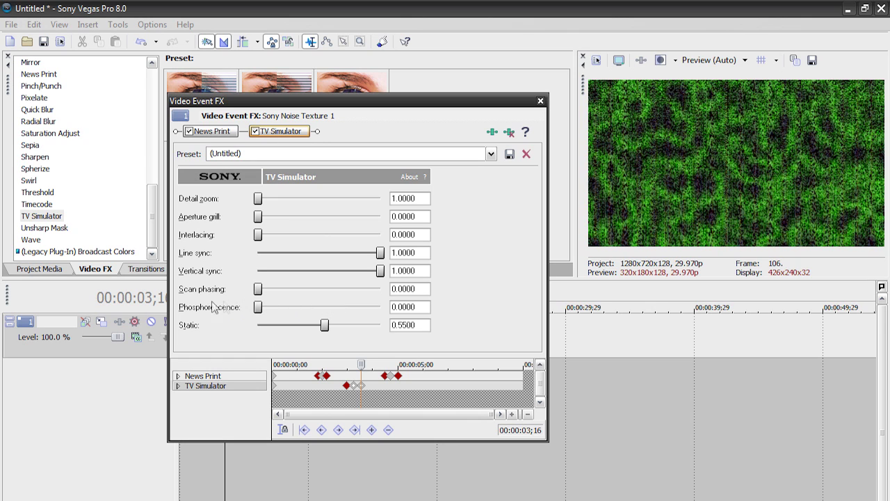
left_click_drag(325, 326, 256, 326)
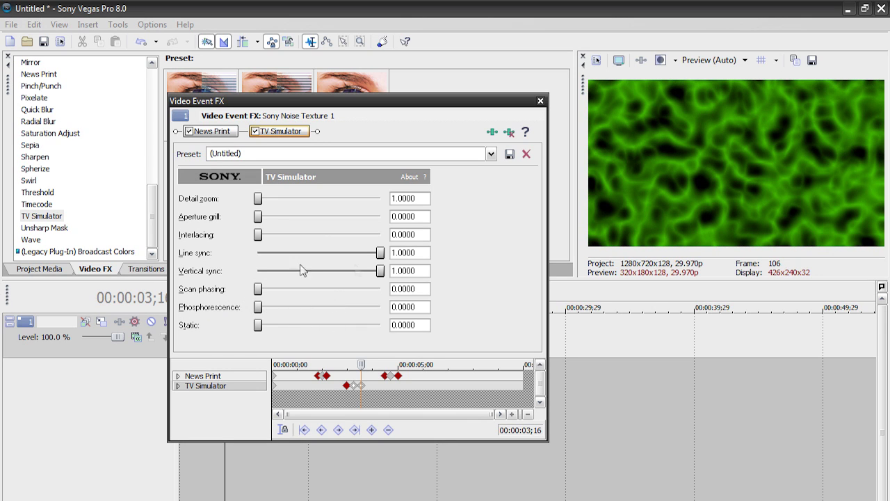
Step: Change the closing keyframe's interpolation and close the Video Event FX window
right_click(364, 390)
left_click(383, 497)
left_click(540, 101)
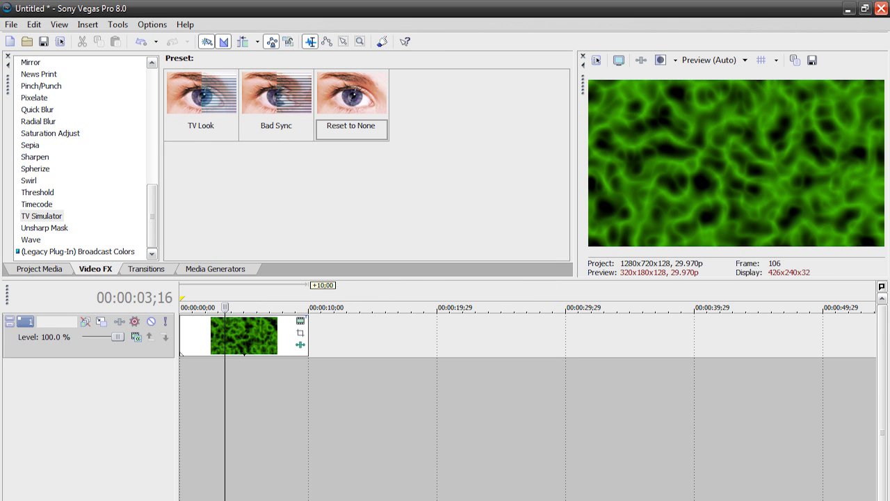